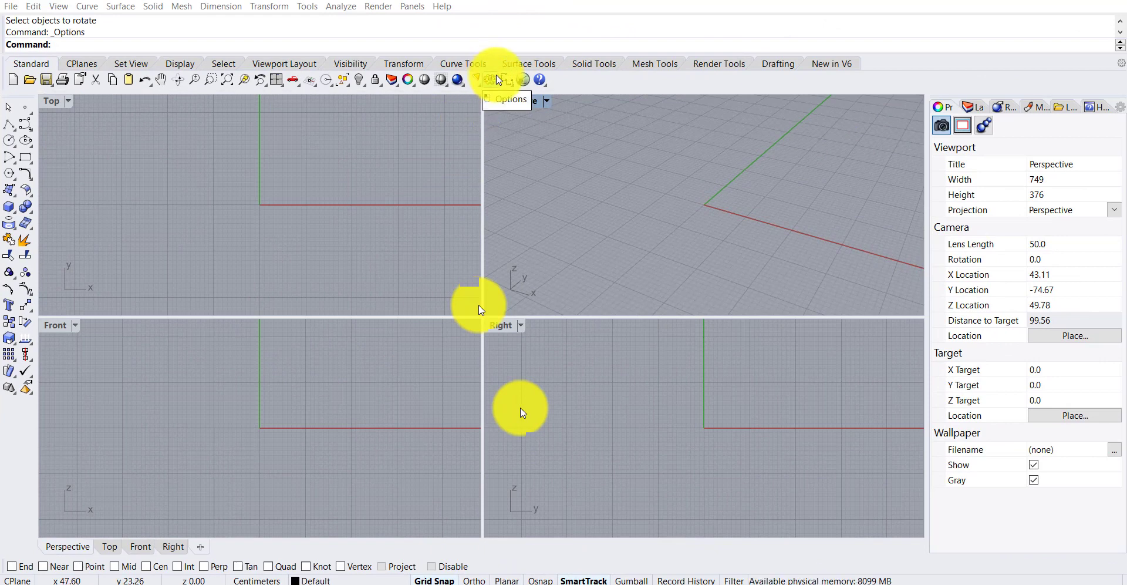
# - Open Rhino Options and browse the Aliases and Keyboard pages, ending on Keyboard
pyautogui.click(491, 81)
pyautogui.click(491, 81)
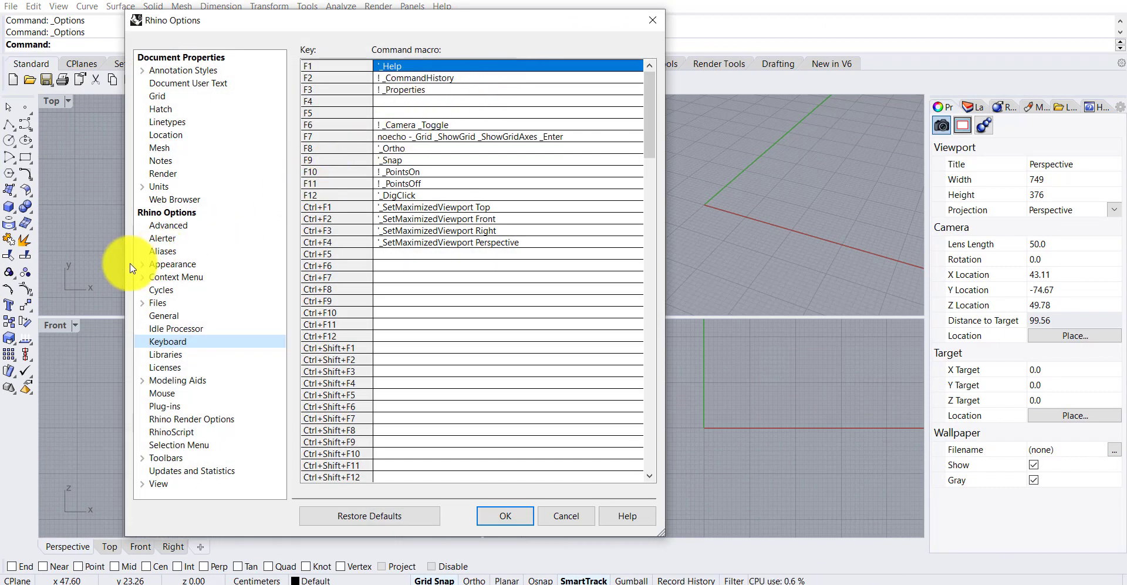
pyautogui.click(158, 237)
pyautogui.click(175, 251)
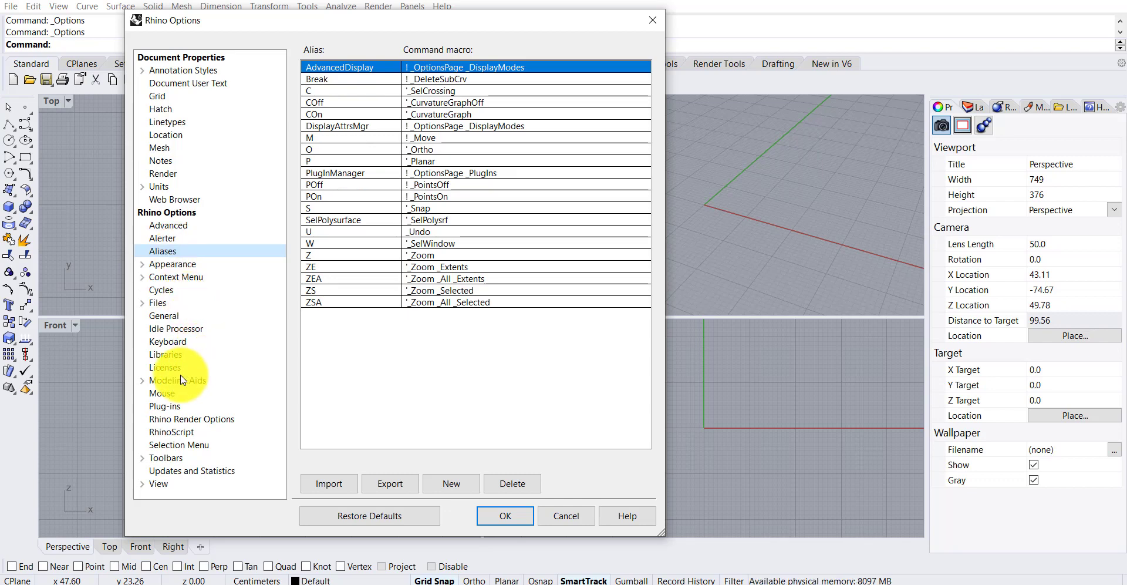
pyautogui.click(169, 344)
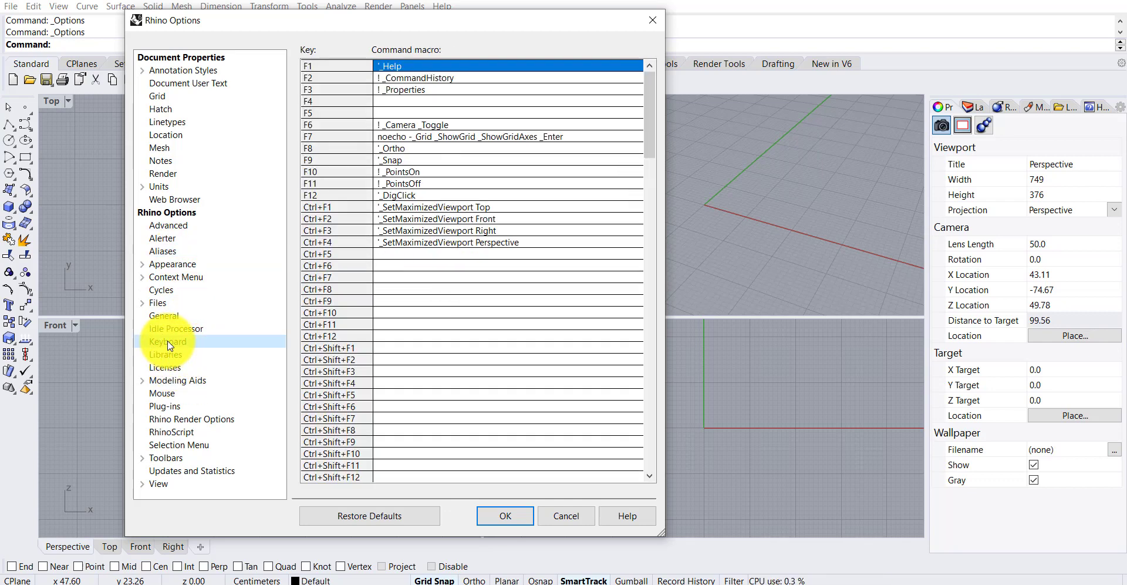
pyautogui.click(173, 259)
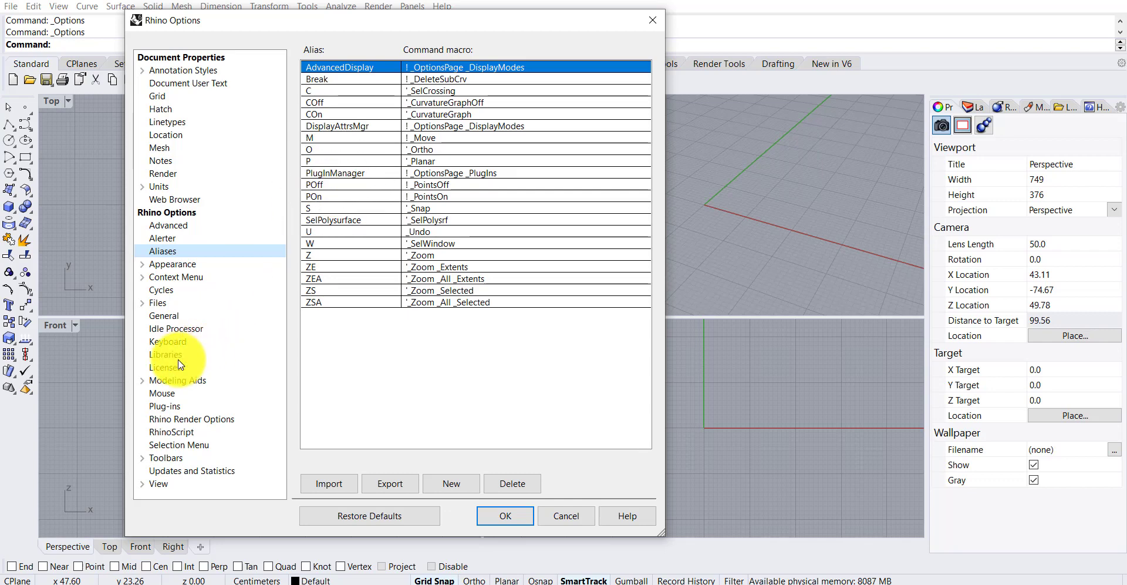
pyautogui.click(166, 341)
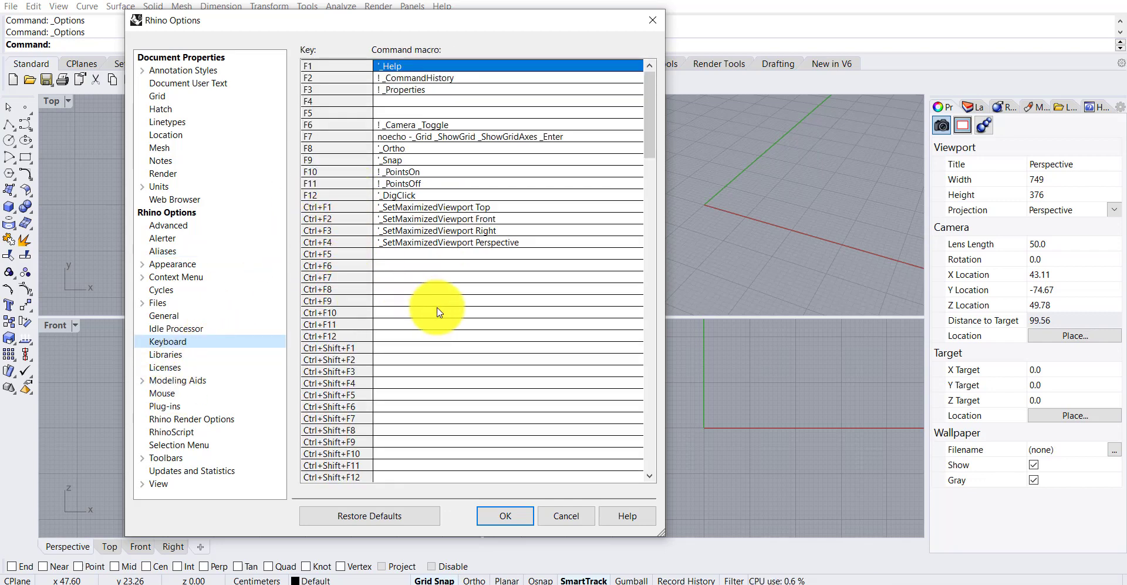
# - Scroll the Keyboard list to review Ctrl shortcuts like Ctrl+A _SelAll, Ctrl+C _CopyToClipboard, Ctrl+P _Print
pyautogui.scroll(-2, 437, 311)
pyautogui.scroll(-2, 432, 327)
pyautogui.scroll(-2, 433, 327)
pyautogui.scroll(-2, 428, 340)
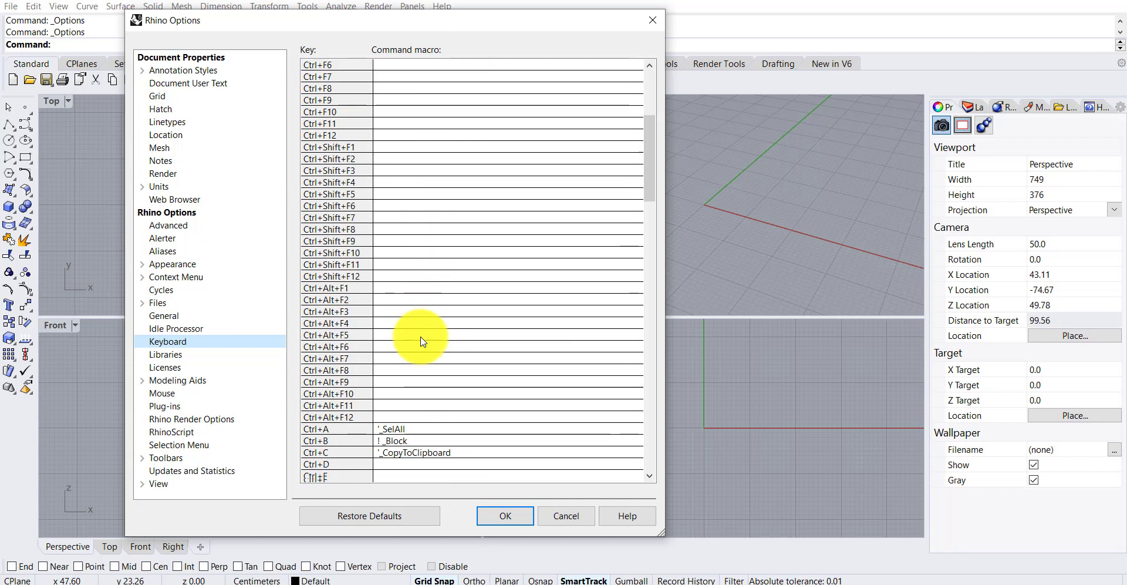
pyautogui.scroll(-2, 423, 340)
pyautogui.scroll(-1, 423, 341)
pyautogui.scroll(-1, 423, 341)
pyautogui.scroll(-2, 423, 340)
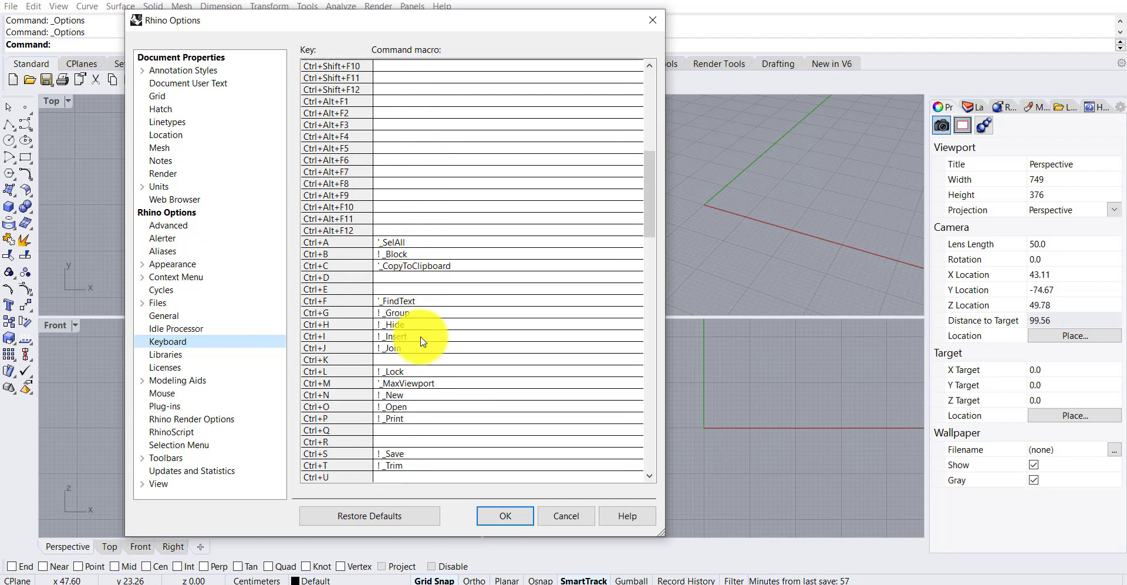
pyautogui.scroll(-1, 425, 338)
pyautogui.scroll(-1, 424, 342)
pyautogui.scroll(-2, 435, 344)
pyautogui.scroll(-2, 442, 345)
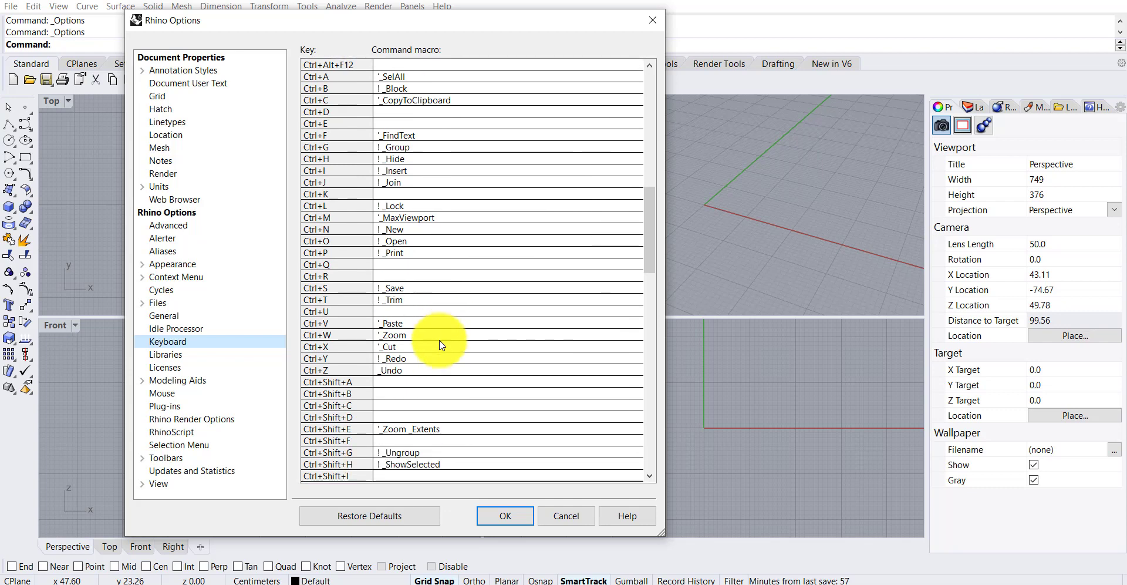
pyautogui.scroll(-1, 441, 345)
pyautogui.scroll(-2, 441, 345)
pyautogui.scroll(-1, 442, 345)
pyautogui.scroll(-2, 441, 345)
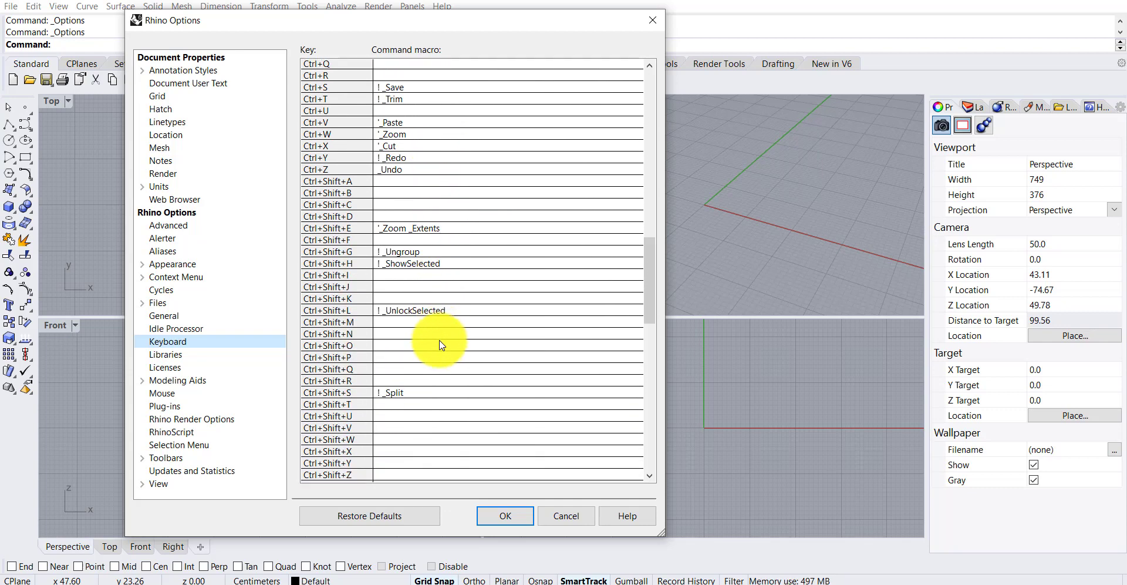
pyautogui.scroll(-2, 441, 345)
pyautogui.scroll(-1, 441, 345)
pyautogui.scroll(-2, 441, 345)
pyautogui.scroll(-1, 442, 345)
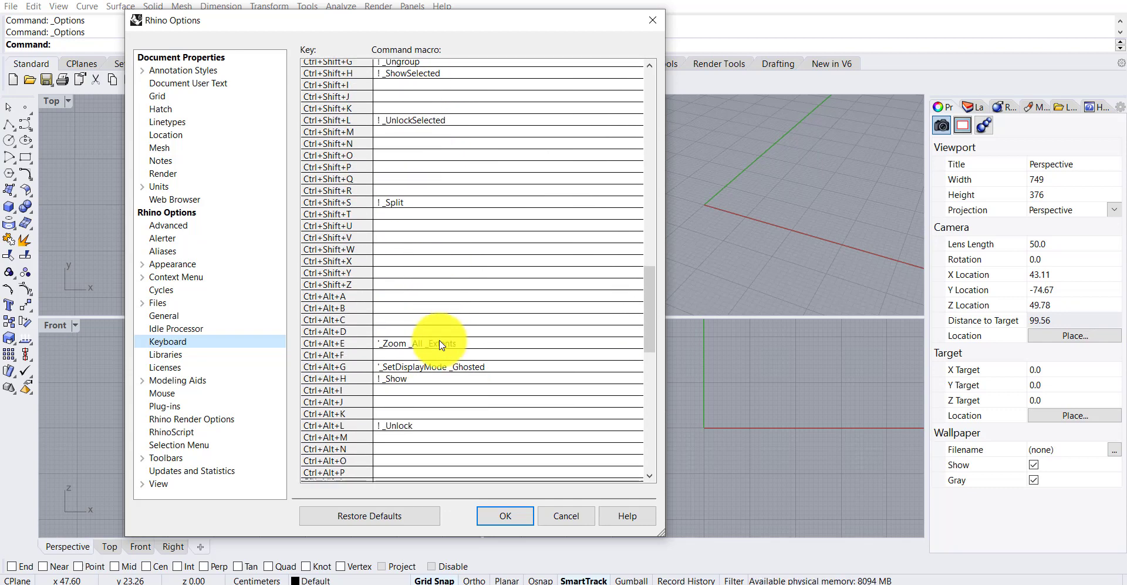
pyautogui.scroll(-3, 442, 345)
pyautogui.scroll(-1, 441, 345)
pyautogui.scroll(-1, 441, 345)
pyautogui.scroll(-1, 442, 345)
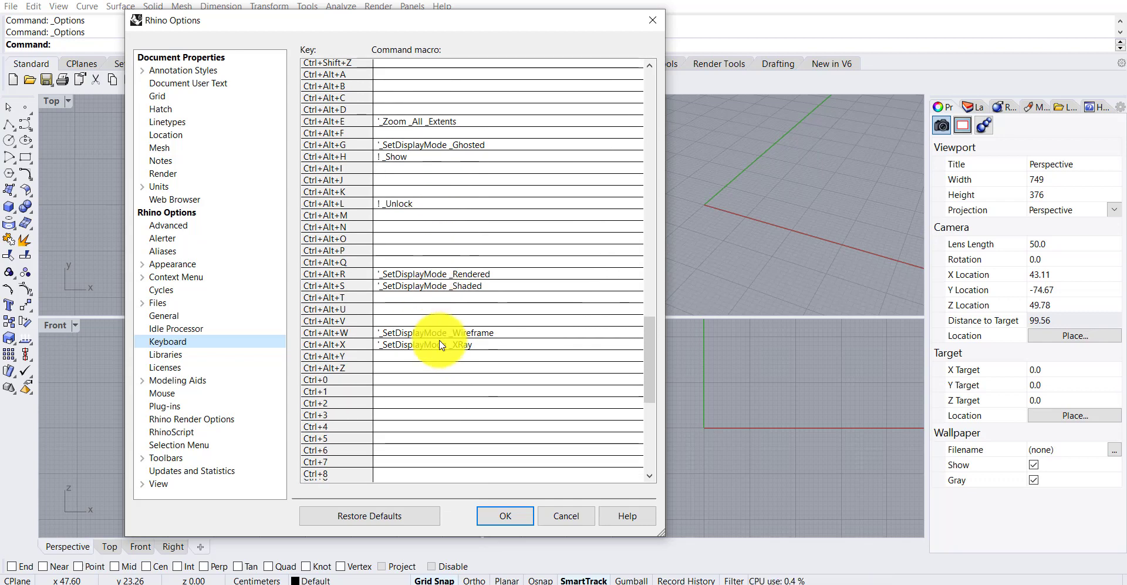
pyautogui.scroll(-1, 441, 345)
pyautogui.scroll(-1, 442, 345)
pyautogui.scroll(-1, 441, 345)
pyautogui.scroll(-2, 441, 346)
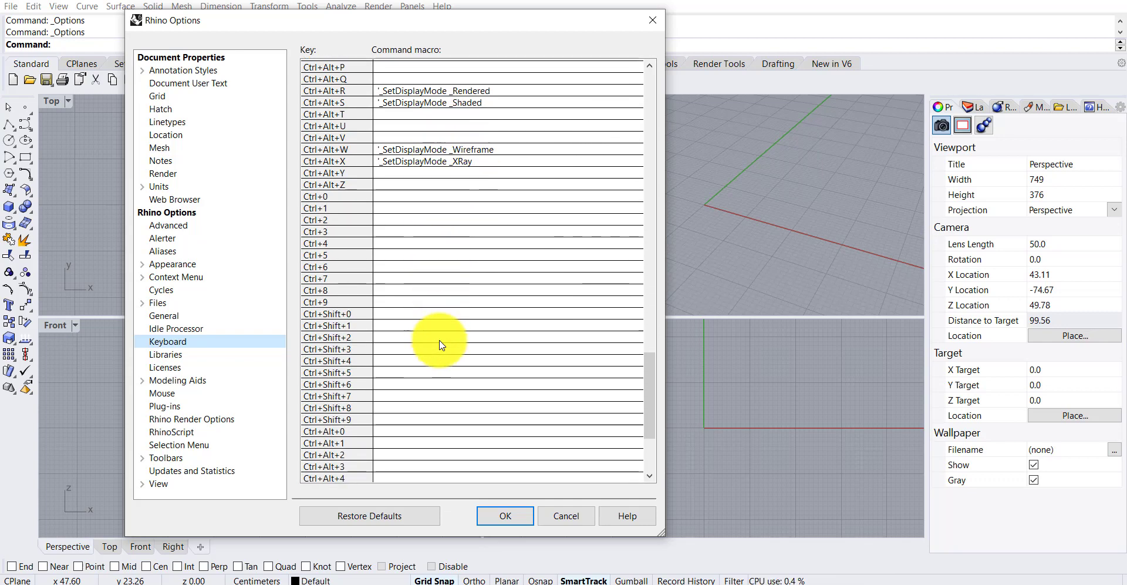
pyautogui.scroll(-1, 442, 345)
pyautogui.scroll(-2, 441, 345)
pyautogui.scroll(-1, 442, 345)
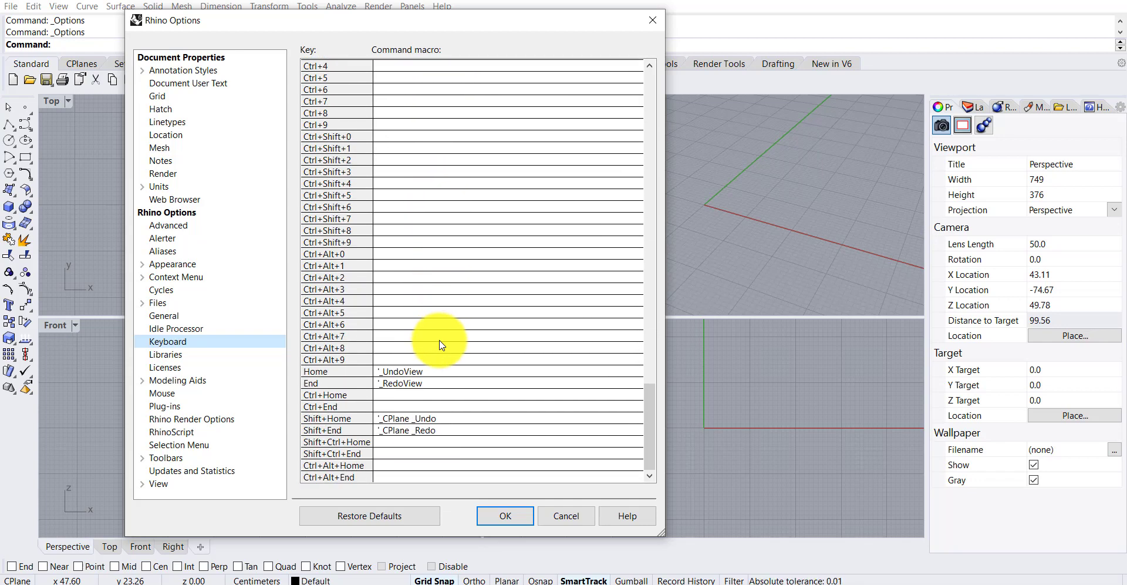
pyautogui.scroll(3, 441, 345)
pyautogui.scroll(5, 441, 345)
pyautogui.scroll(4, 442, 345)
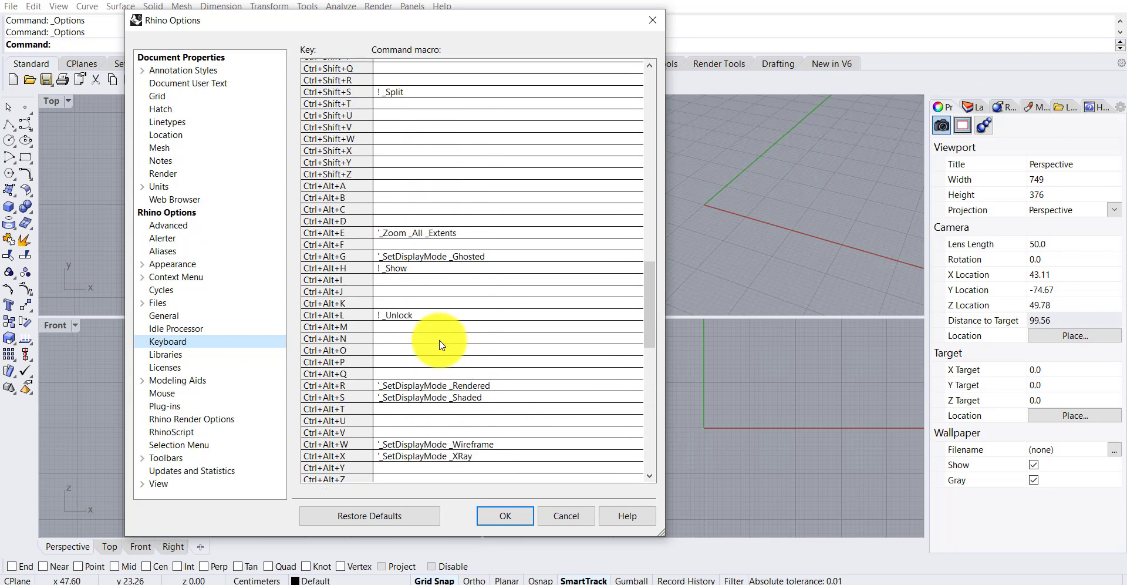
pyautogui.scroll(4, 442, 345)
pyautogui.scroll(1, 441, 345)
pyautogui.scroll(4, 442, 345)
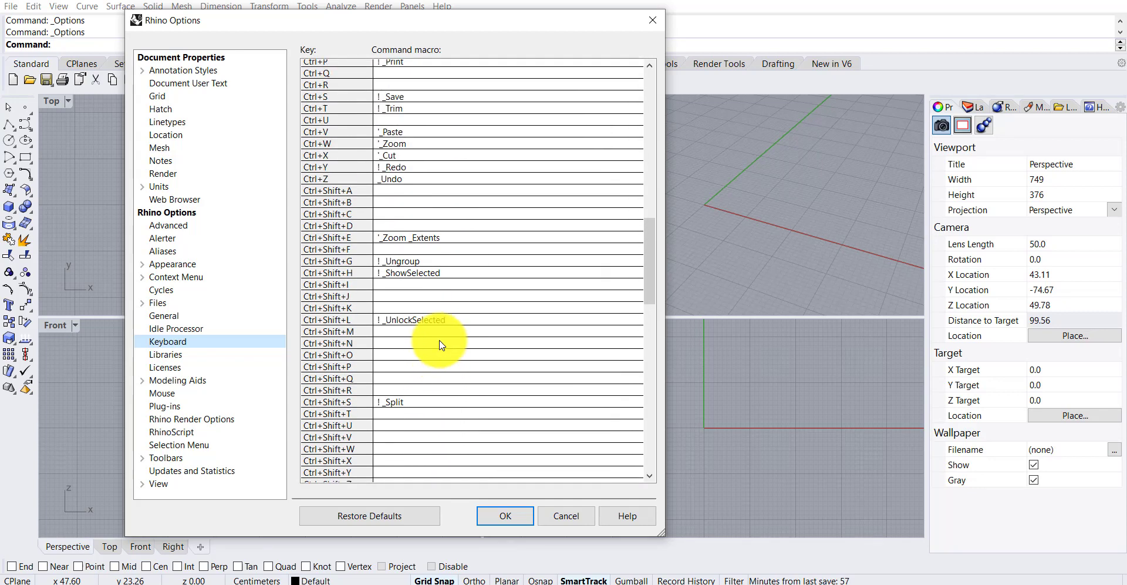
pyautogui.scroll(2, 441, 346)
pyautogui.scroll(1, 441, 345)
pyautogui.scroll(3, 441, 346)
pyautogui.scroll(5, 441, 345)
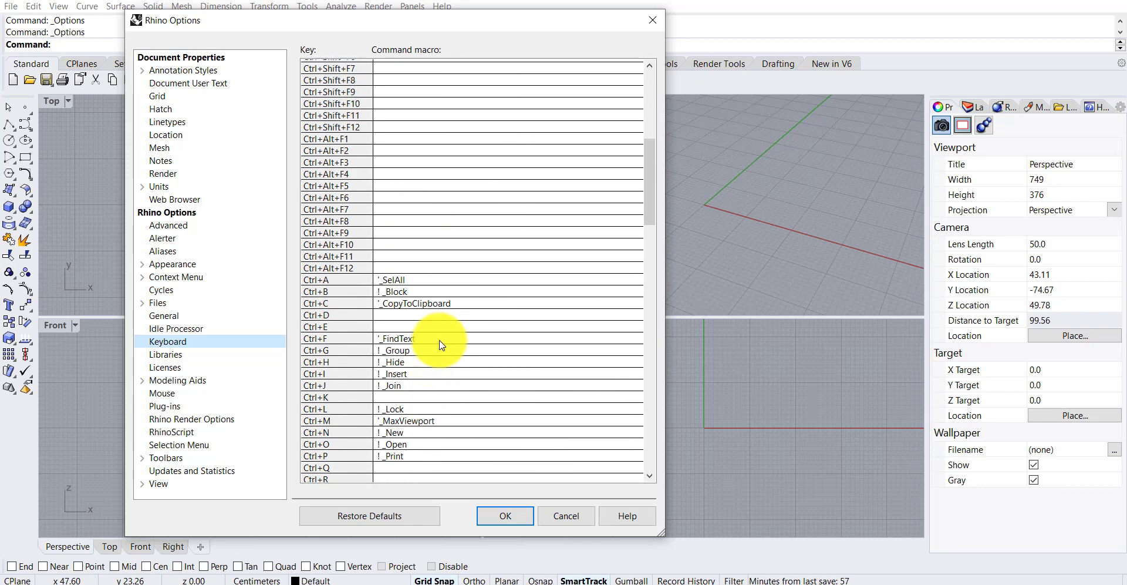
pyautogui.scroll(5, 442, 345)
pyautogui.scroll(3, 442, 345)
pyautogui.scroll(2, 442, 345)
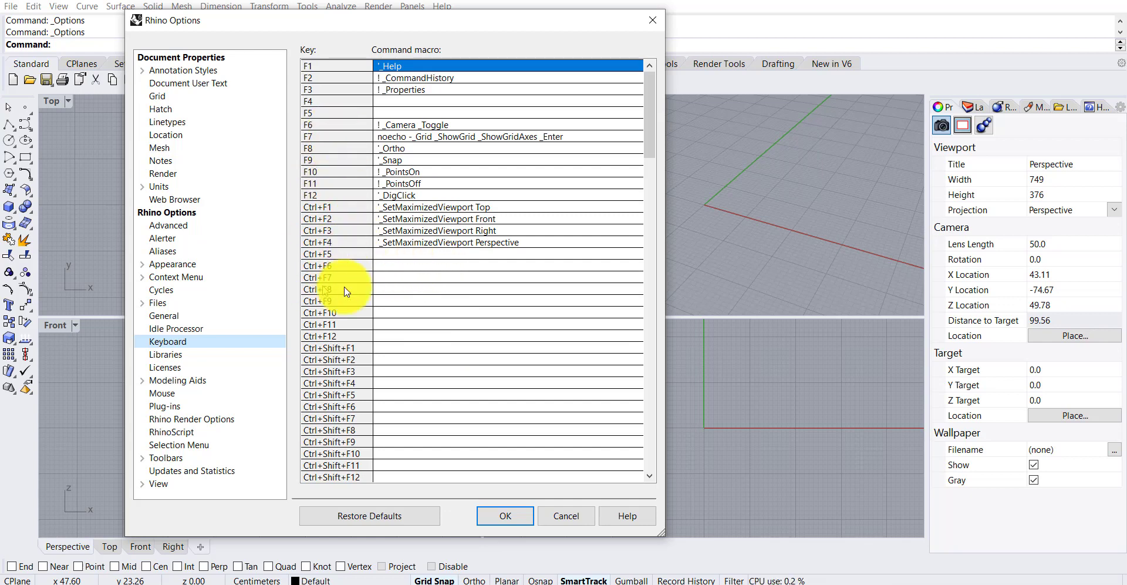
pyautogui.scroll(-1, 399, 361)
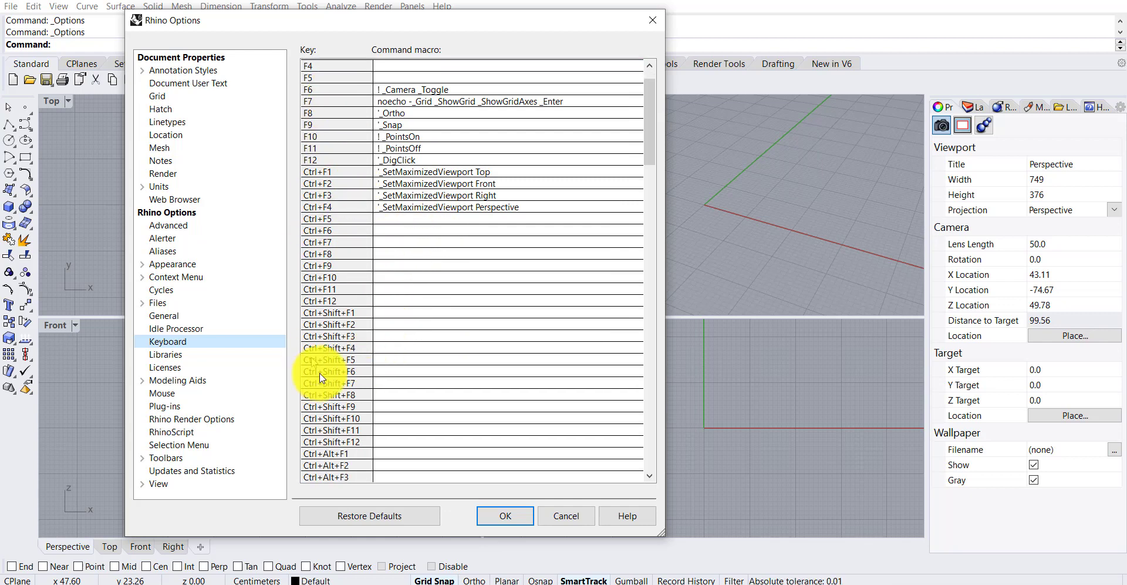
pyautogui.scroll(-1, 406, 399)
pyautogui.scroll(-1, 406, 398)
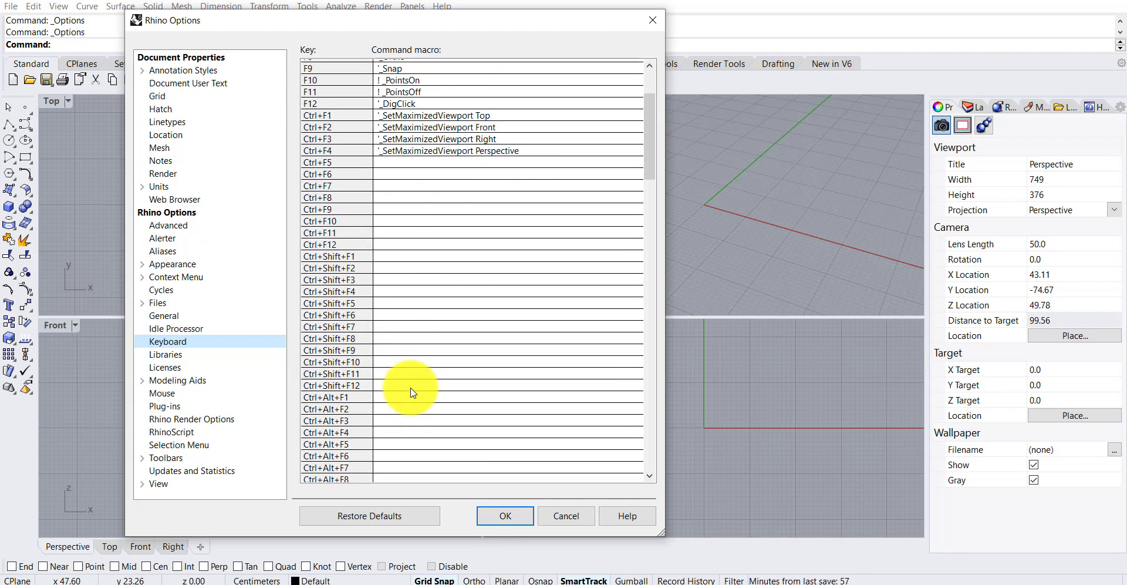
pyautogui.scroll(-4, 408, 396)
pyautogui.scroll(-2, 411, 393)
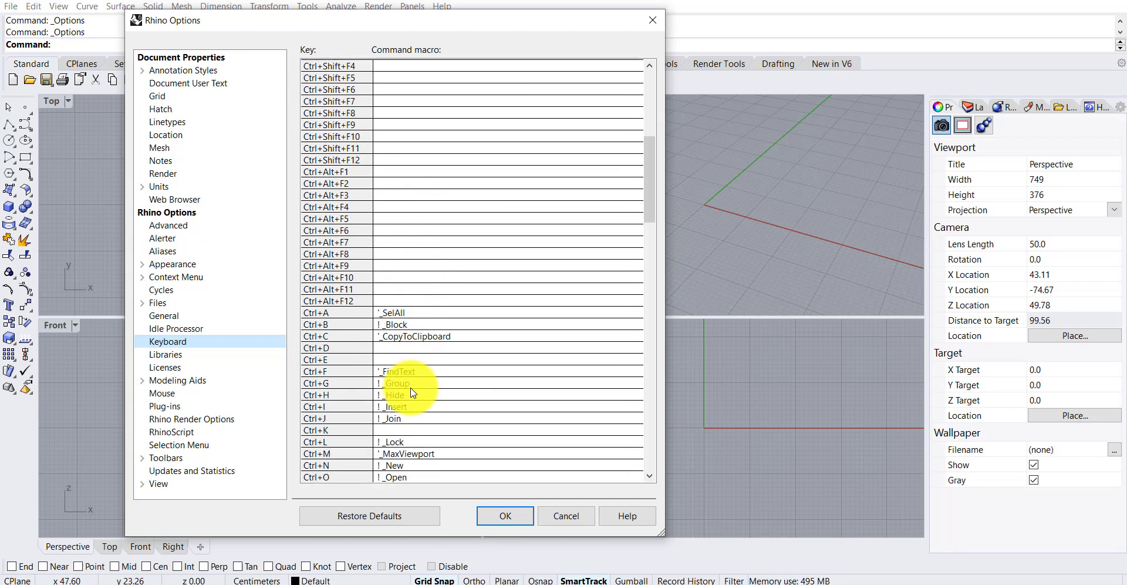
pyautogui.scroll(-1, 413, 392)
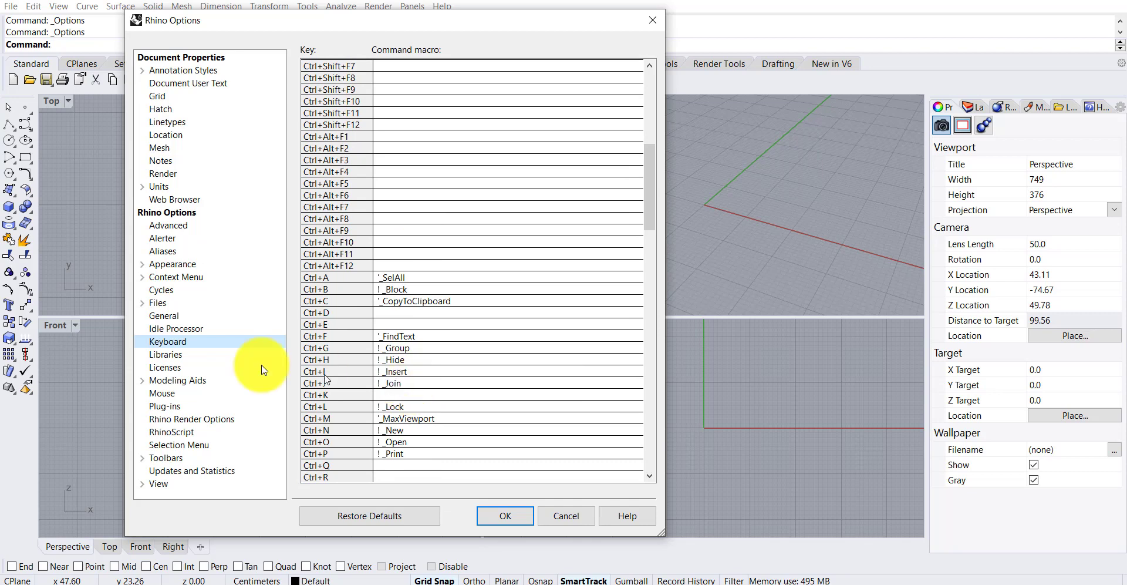
# - Review the Aliases page, then close the Rhino Options dialog
pyautogui.click(173, 256)
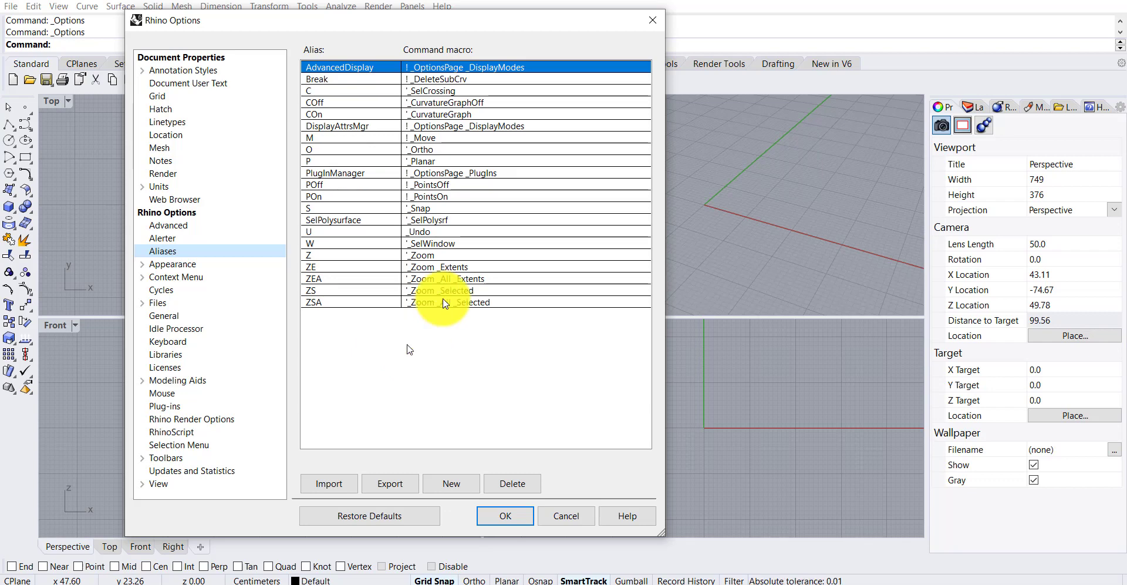
pyautogui.click(651, 20)
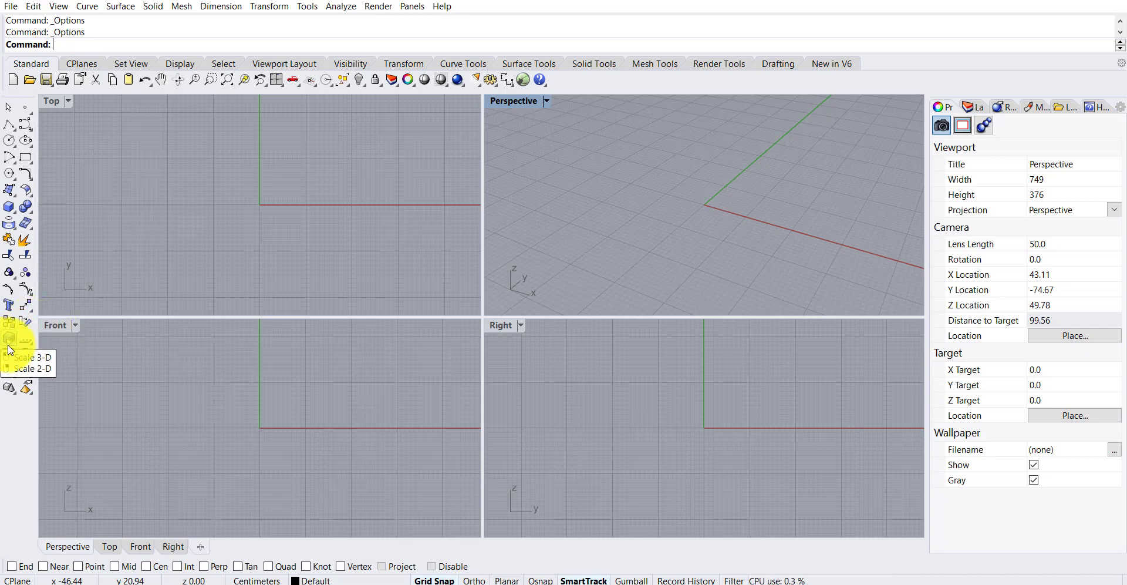
# - Expand the Scale cascade to show the Scale 3-D and 2-D commands
pyautogui.click(10, 342)
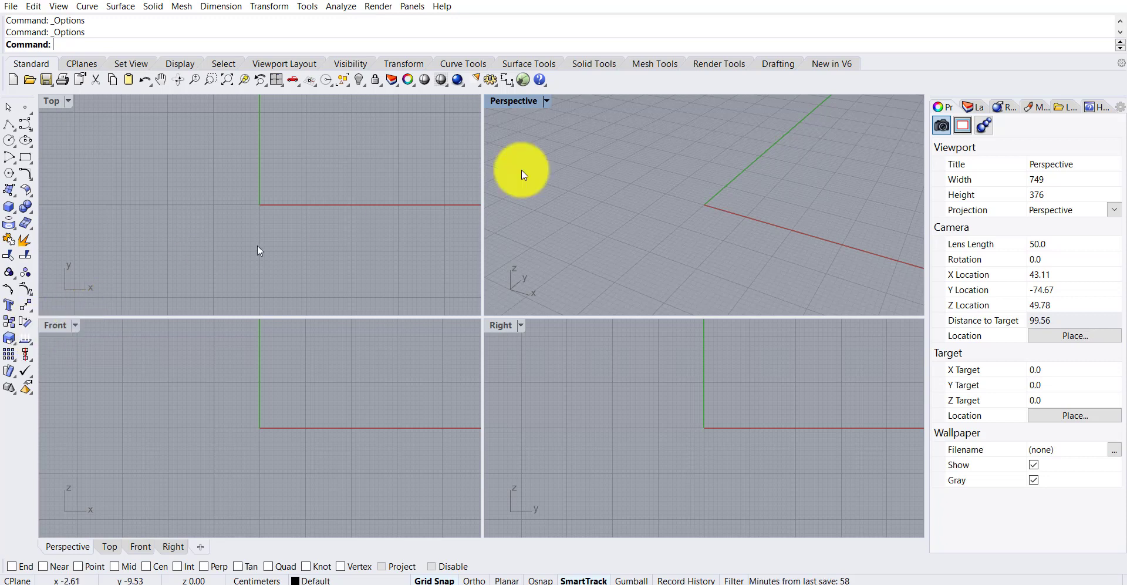
# - In Options > Aliases, create a new alias named E with the command macro Rotate
pyautogui.click(490, 85)
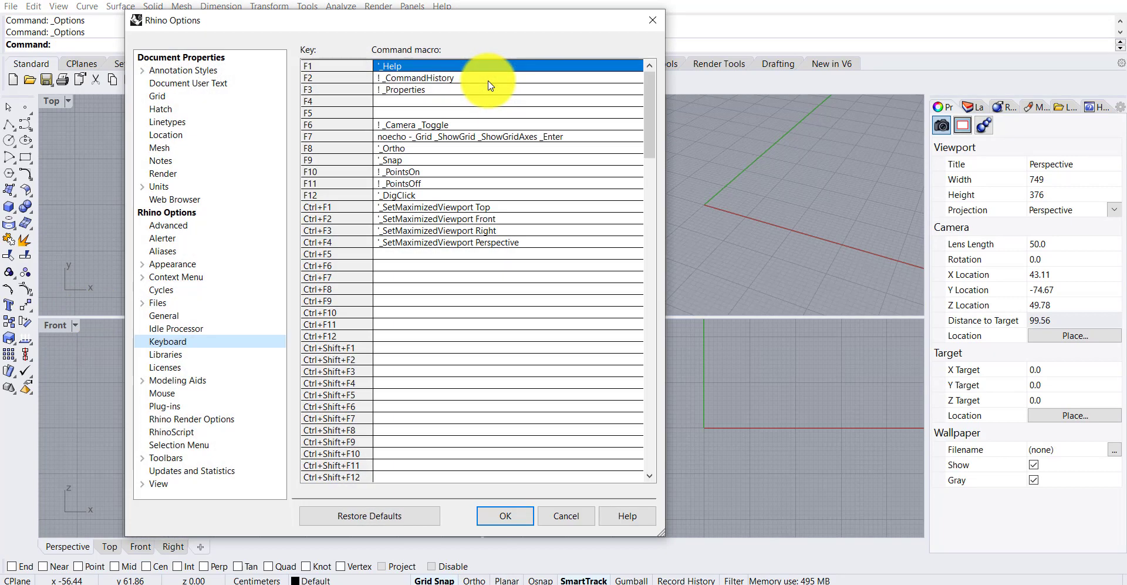
pyautogui.click(175, 251)
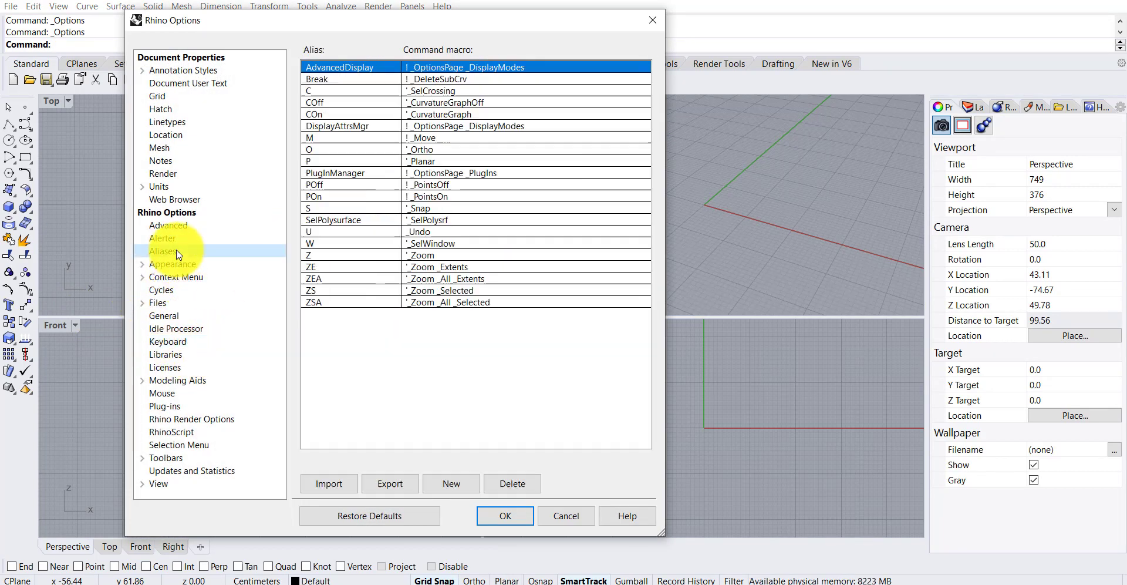
pyautogui.click(451, 482)
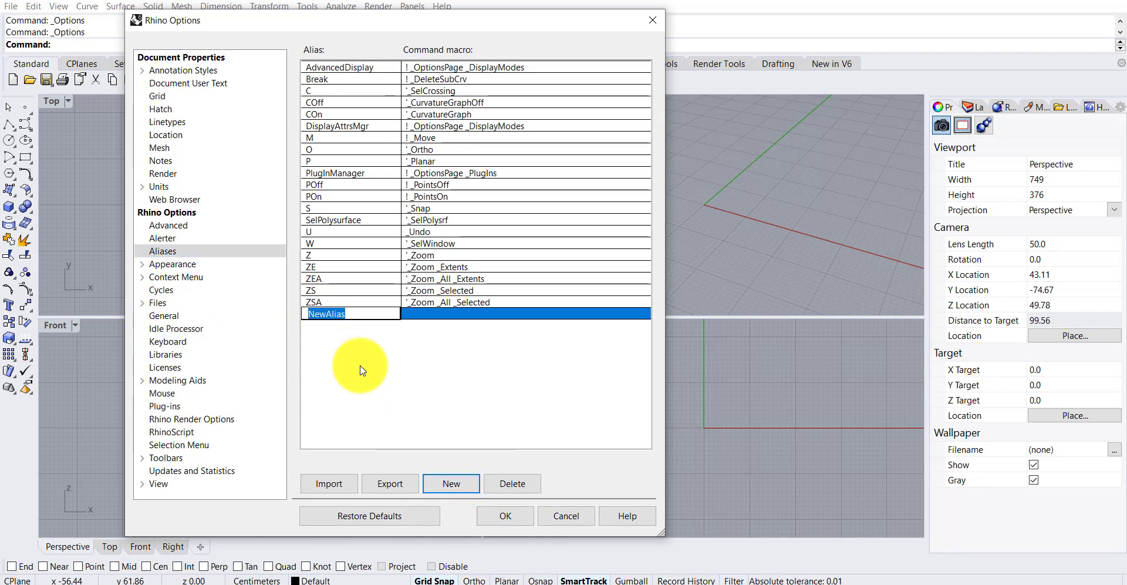
pyautogui.press('BackSpace')
pyautogui.write('E')
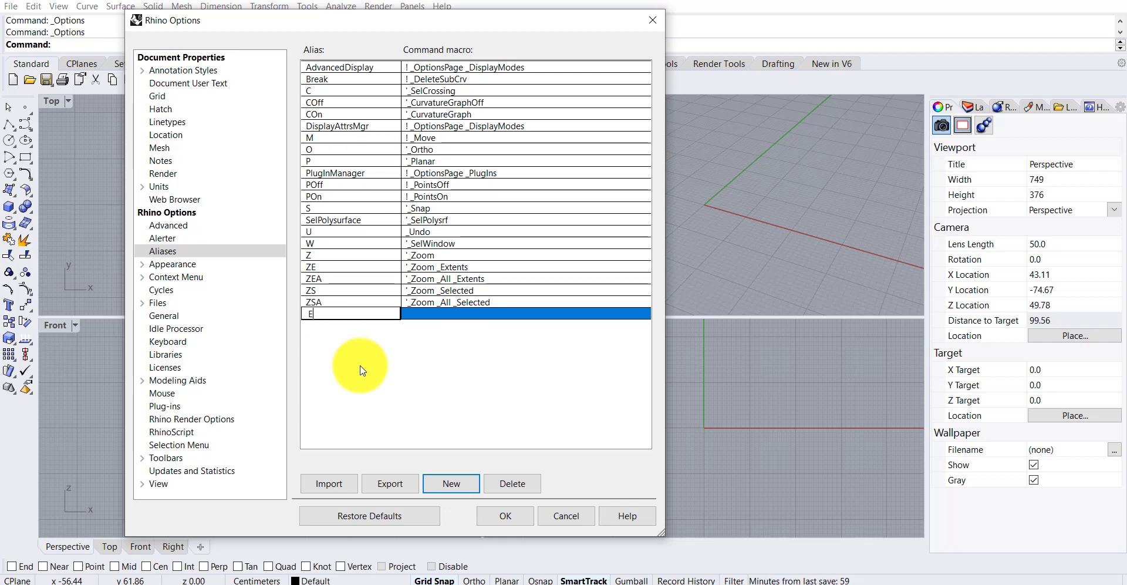
pyautogui.click(480, 315)
pyautogui.write('RO')
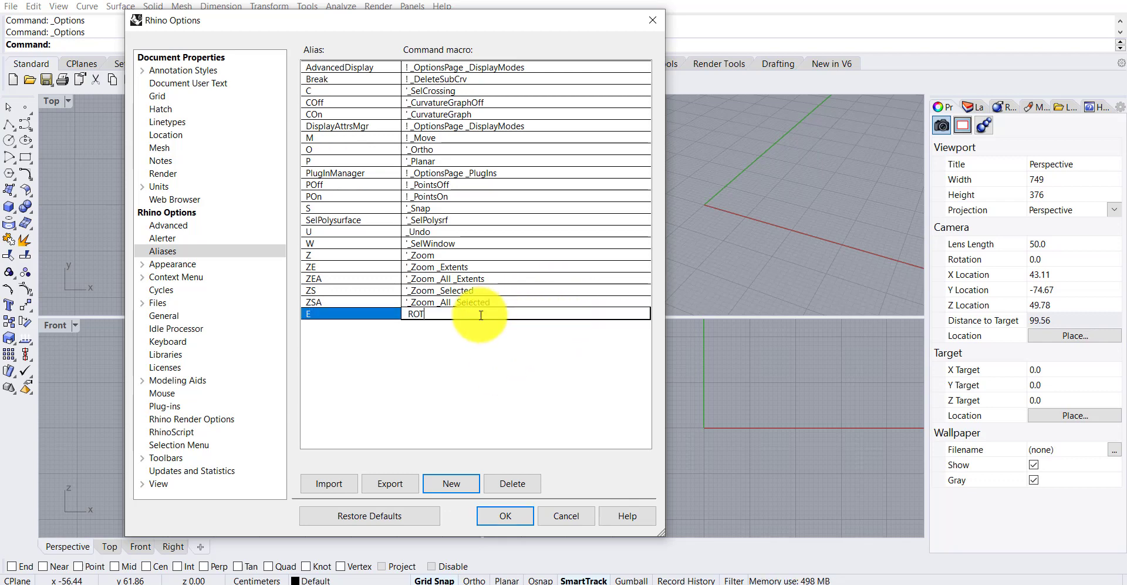
pyautogui.press('BackSpace')
pyautogui.write('a')
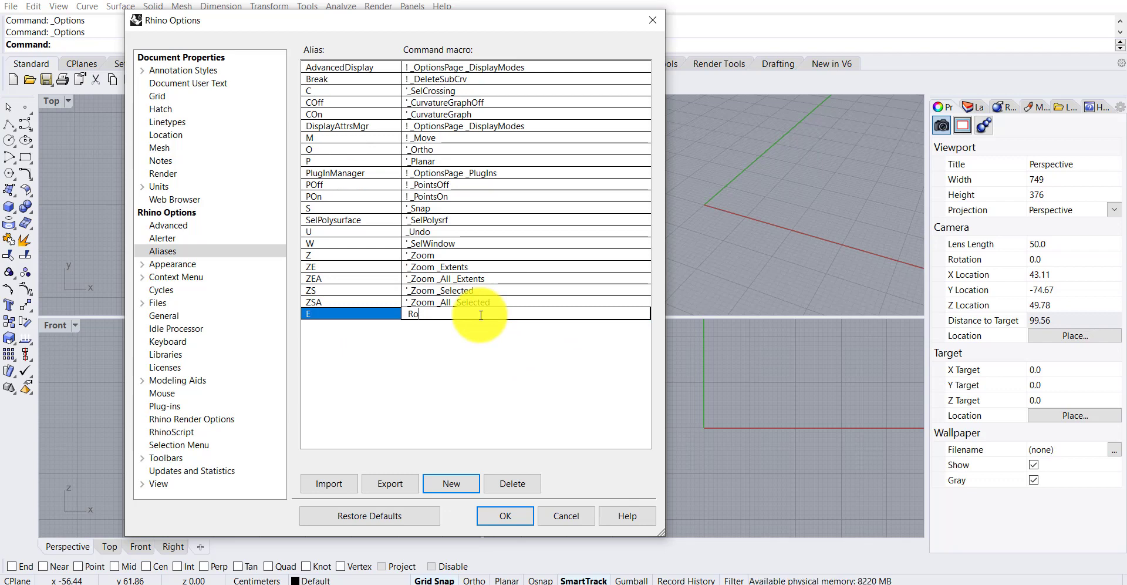
pyautogui.write('t')
pyautogui.press('BackSpace')
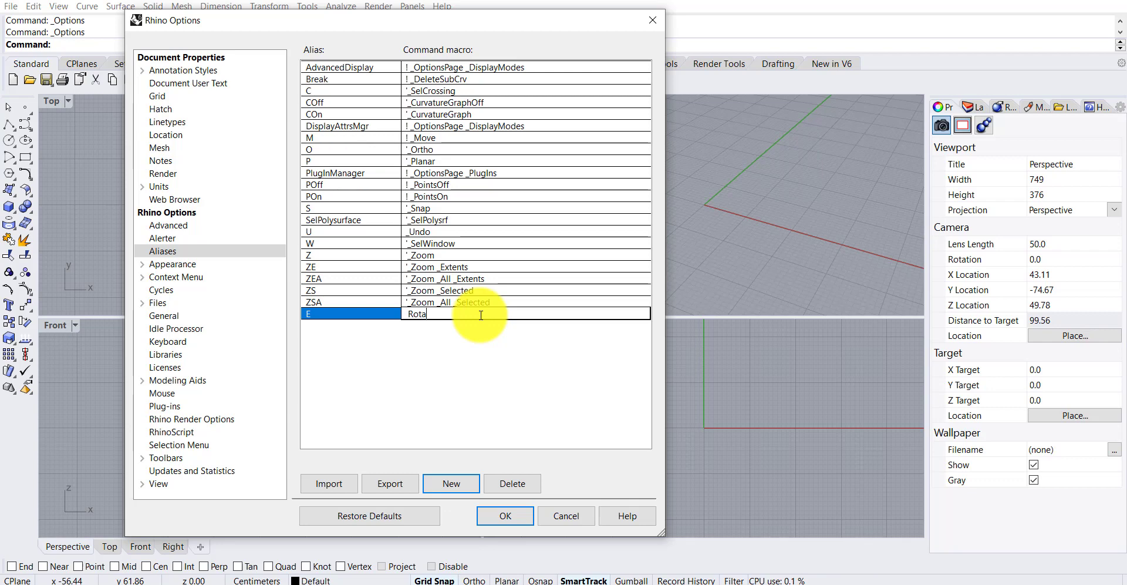
pyautogui.write('ate')
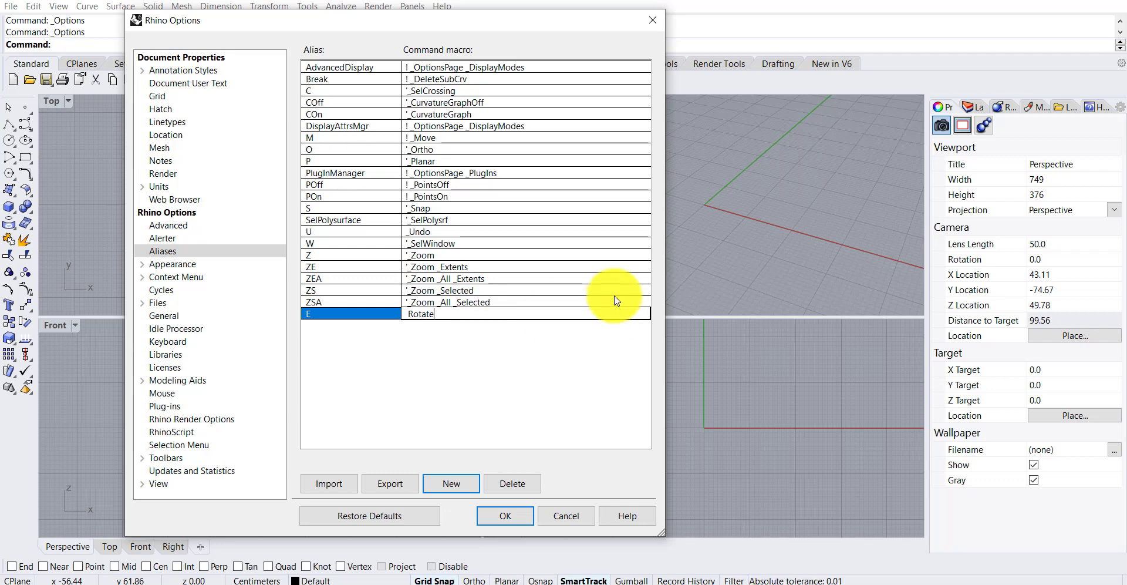
pyautogui.press('Return')
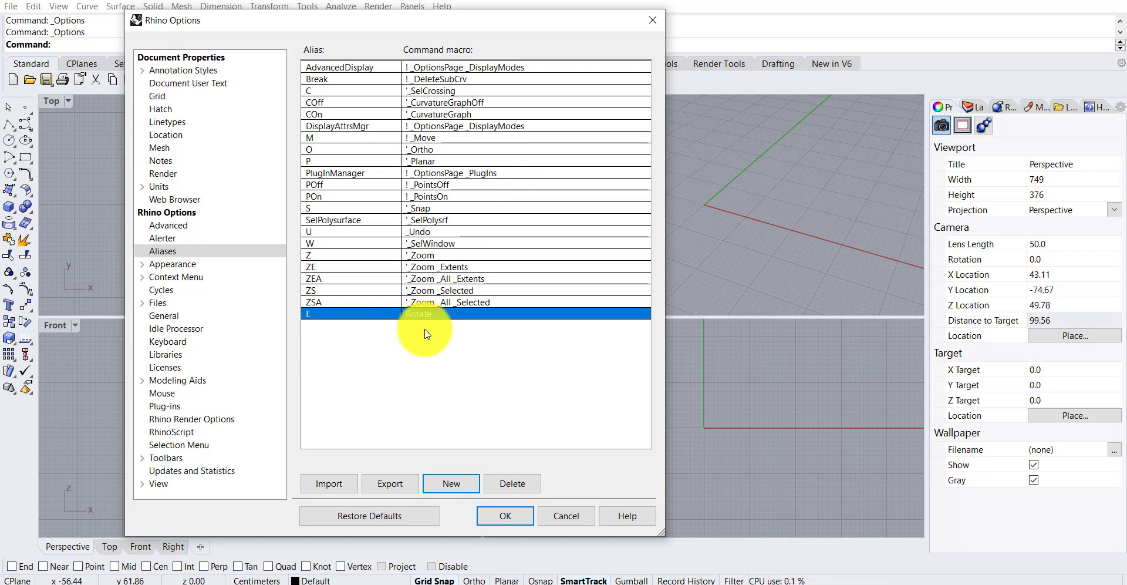
# - Apply the options with OK and run E to start the Rotate command
pyautogui.click(489, 518)
pyautogui.write('E')
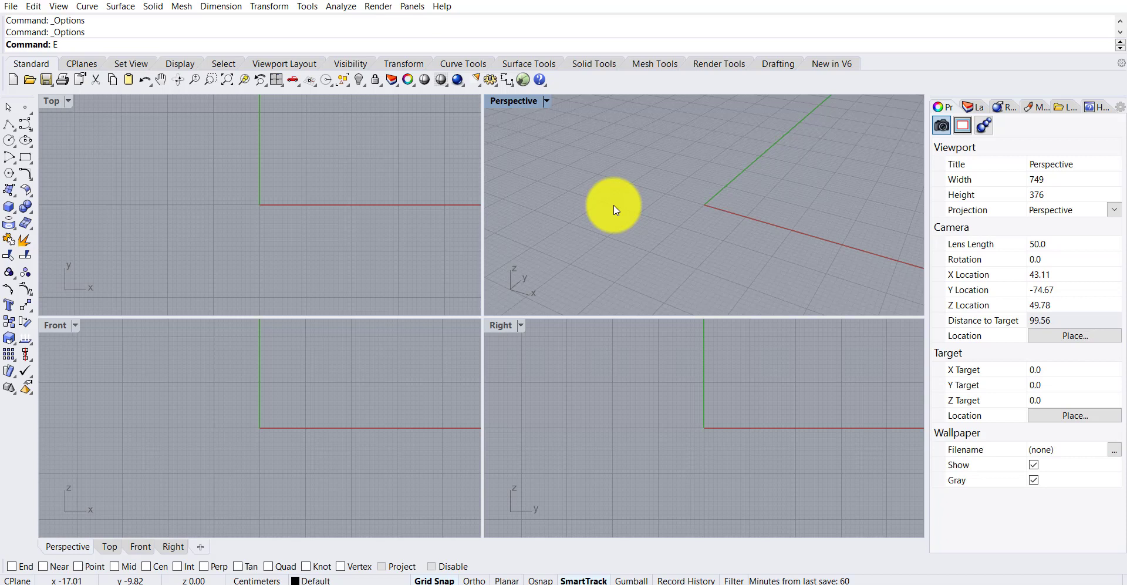
pyautogui.press('Return')
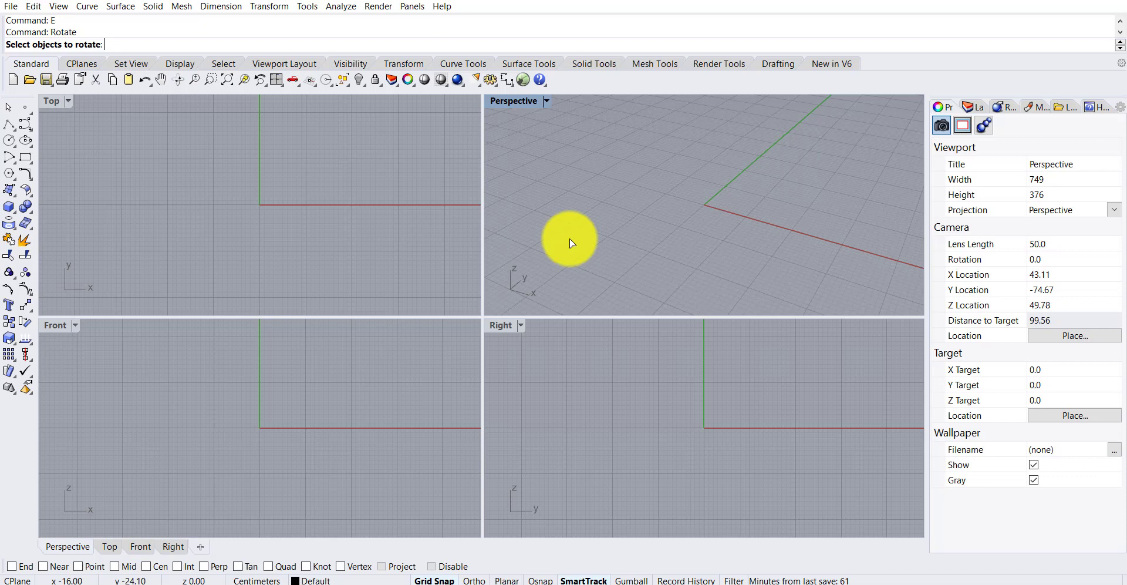
# - Reopen Options on Aliases, then open and cancel both the alias Export and Import dialogs
pyautogui.click(497, 80)
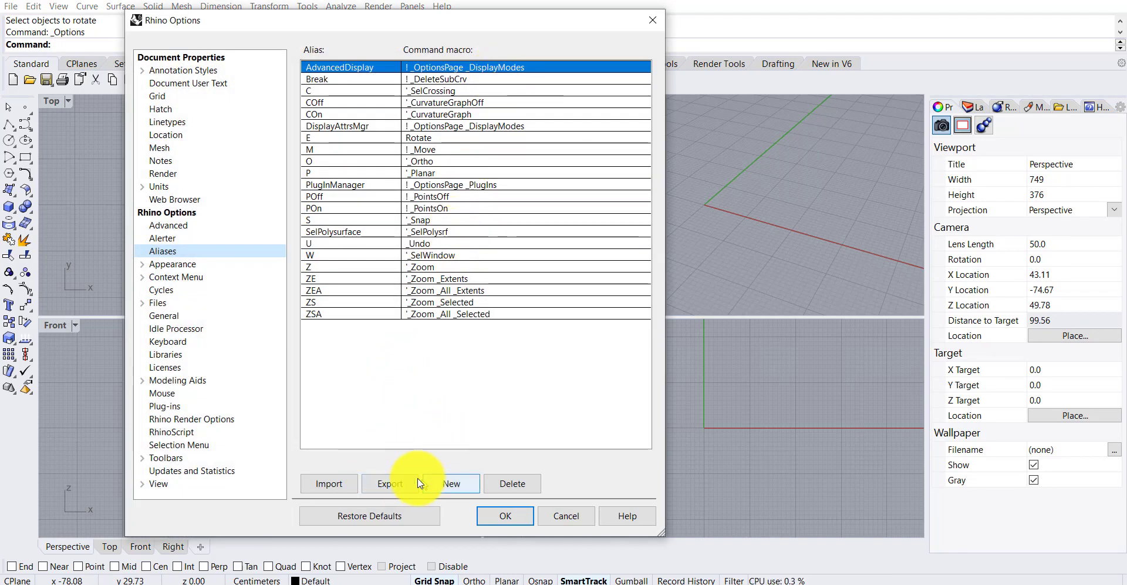
pyautogui.click(390, 483)
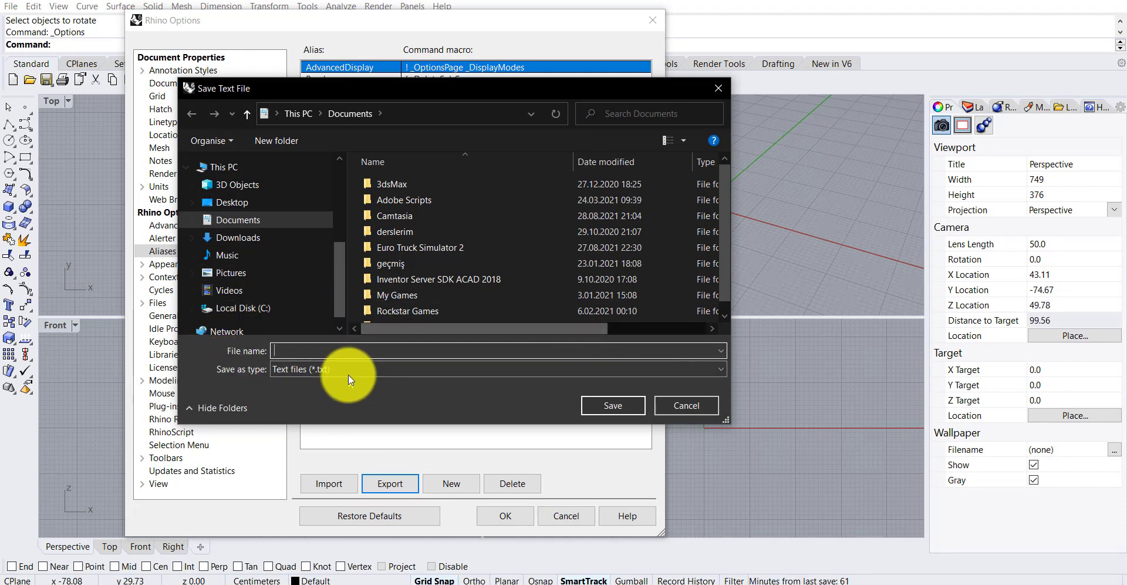
pyautogui.click(660, 402)
pyautogui.click(327, 483)
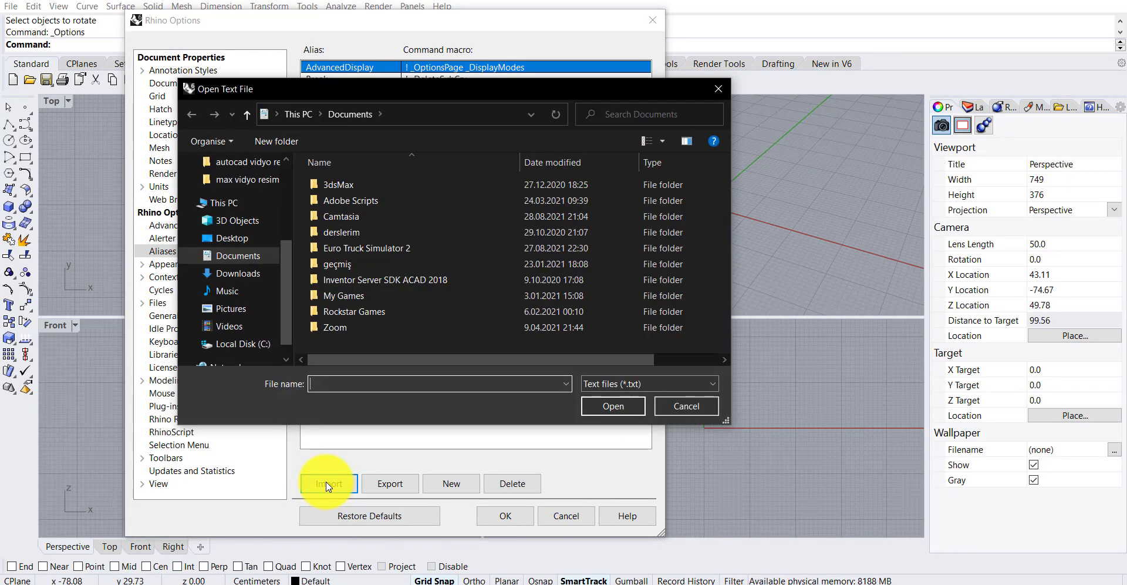
pyautogui.click(692, 406)
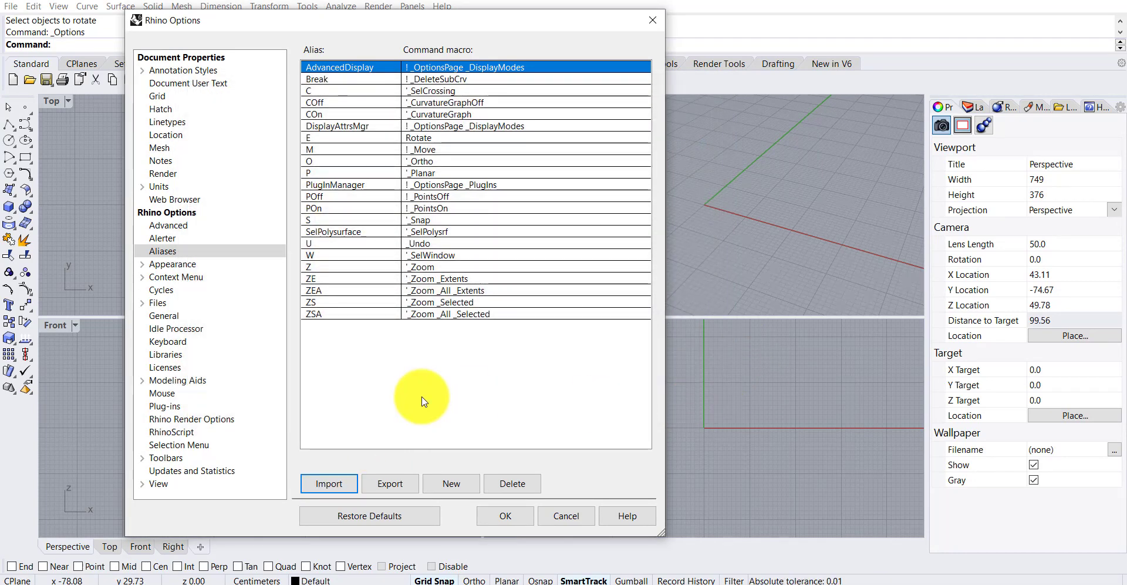